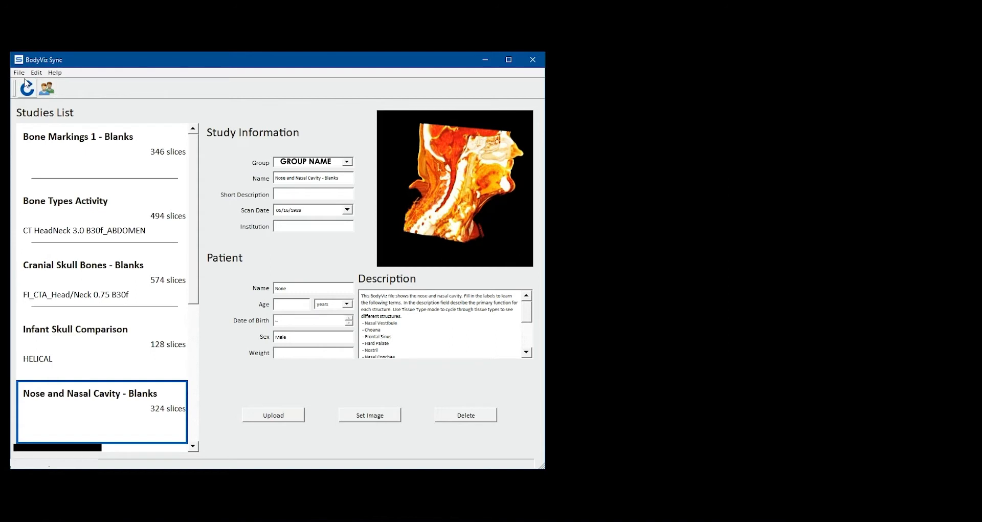
Step: Show the File menu's import options and rotate the 3D torso model
click(20, 73)
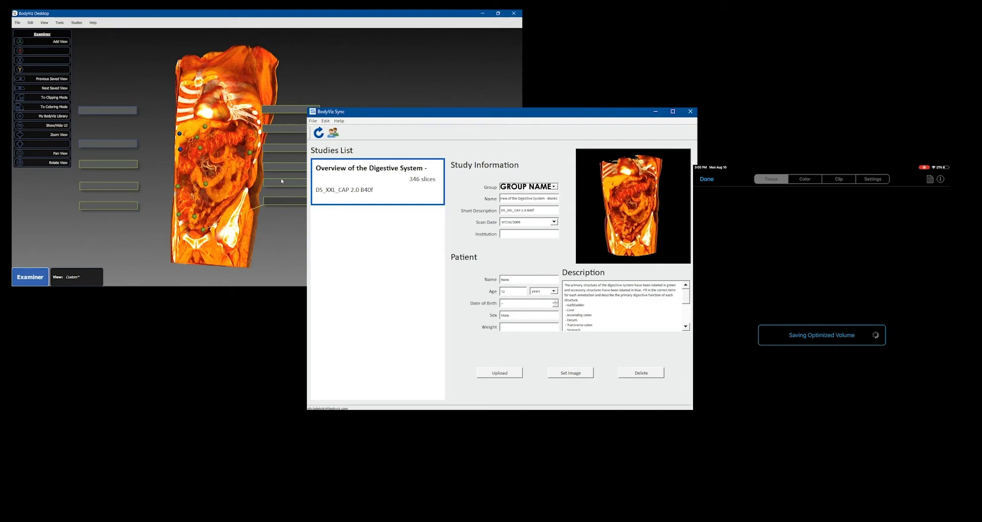
drag(296, 160, 207, 137)
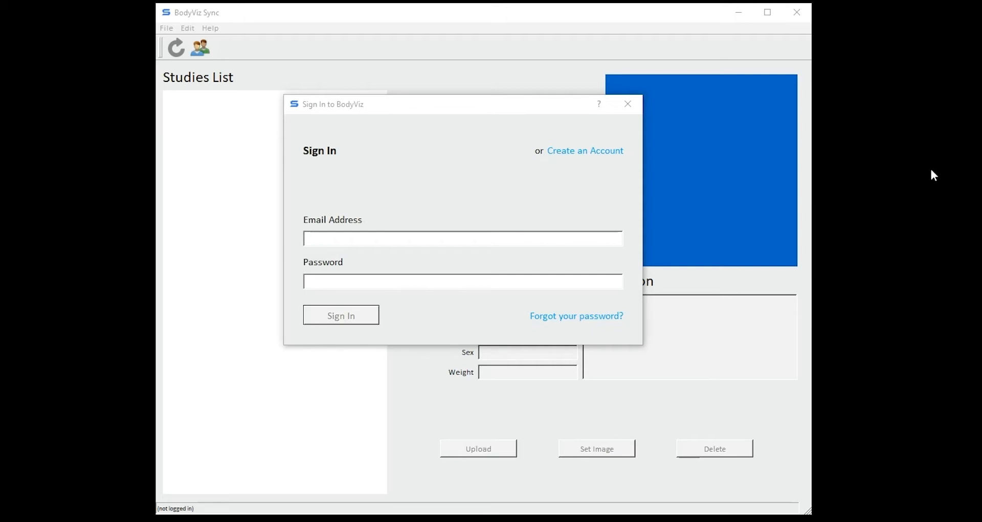
Step: Sign in to BodyViz with the account e-mail address and password
click(448, 240)
text(exam)
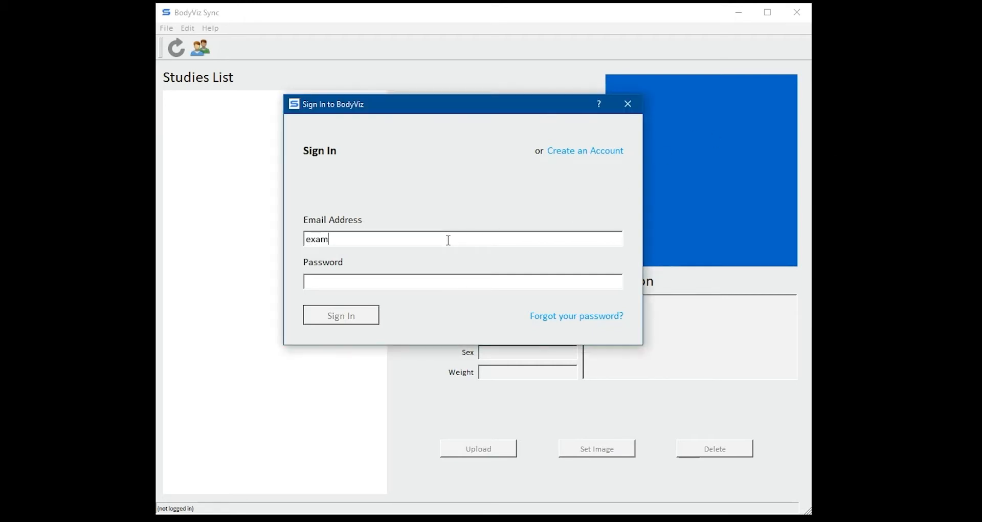
text(pleemail@)
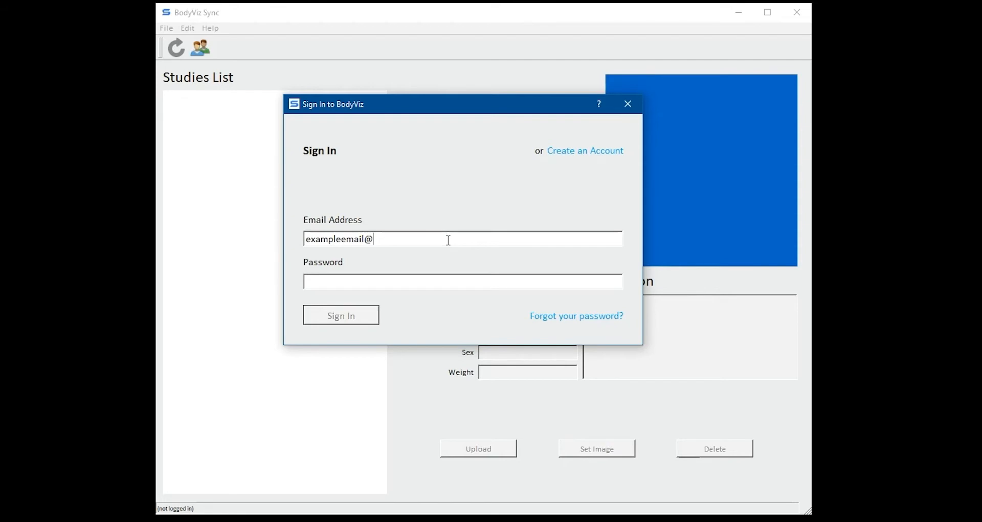
text(bodyviz.com)
key(Tab)
text(password)
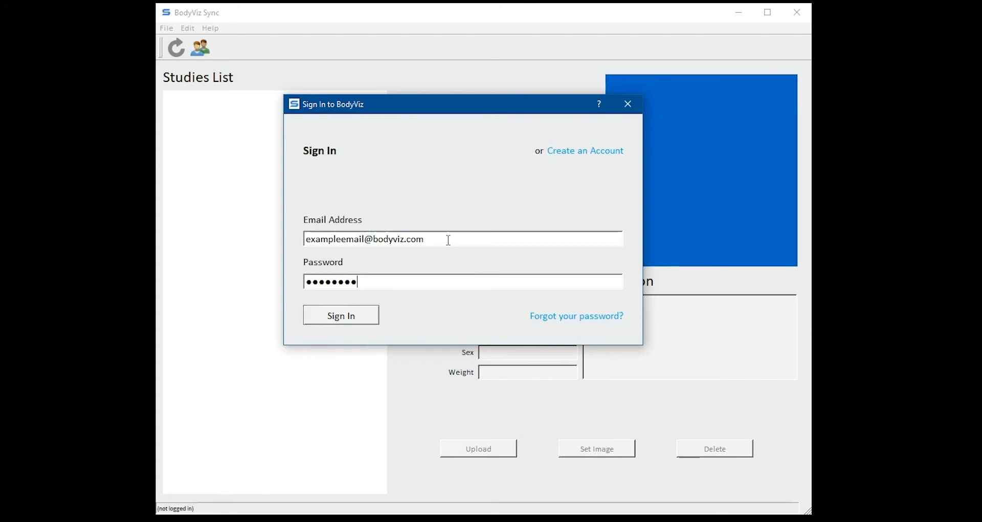
click(358, 318)
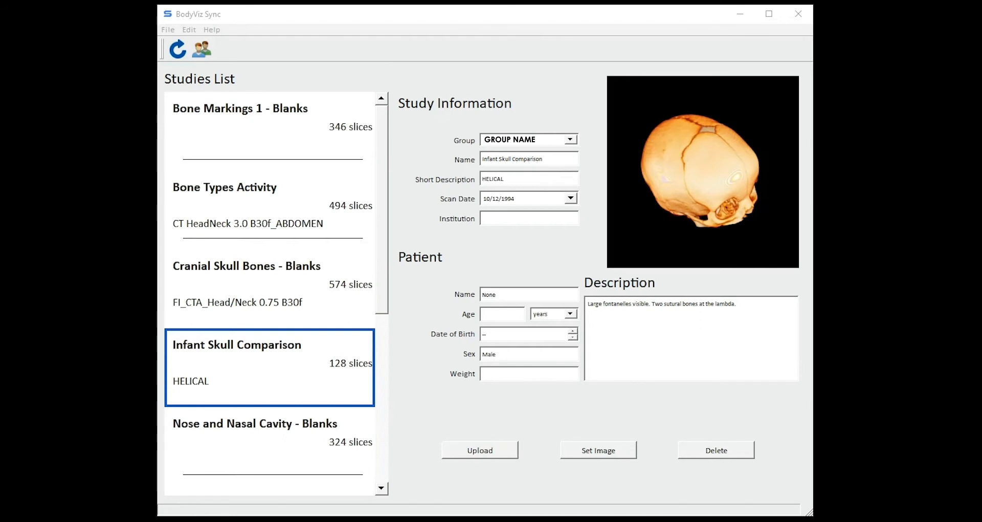
Step: Browse the Cranial Skull Bones, Bone Types Activity, Bone Markings 1 and Nose and Nasal Cavity studies
click(252, 306)
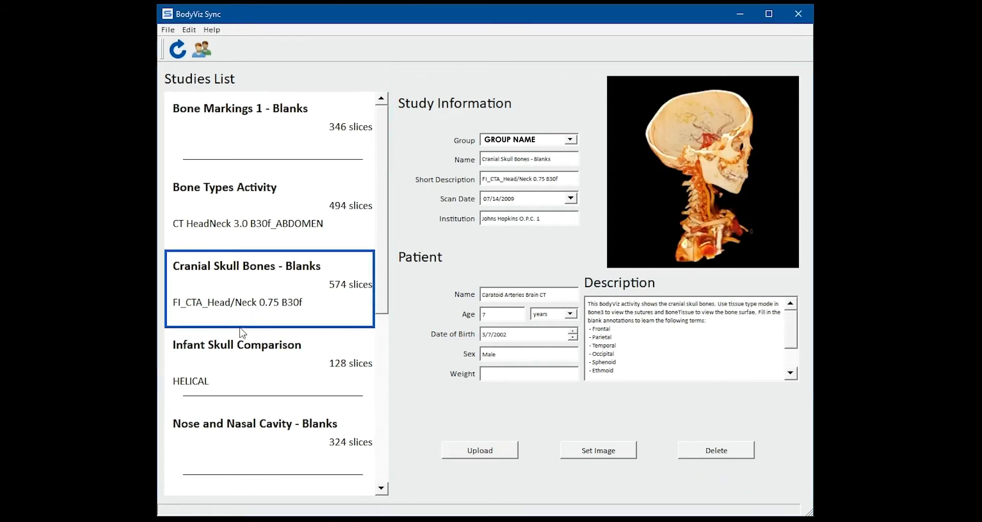
click(274, 232)
click(275, 150)
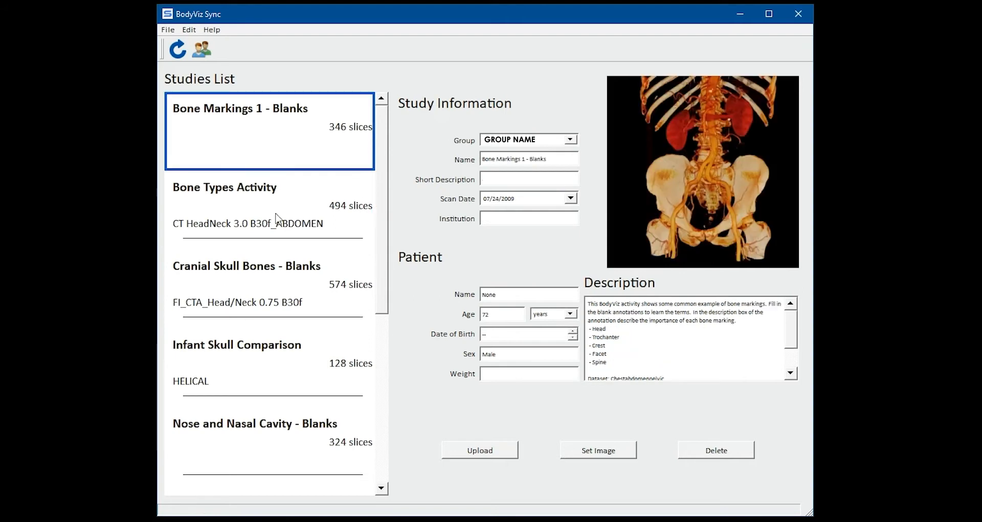
click(275, 446)
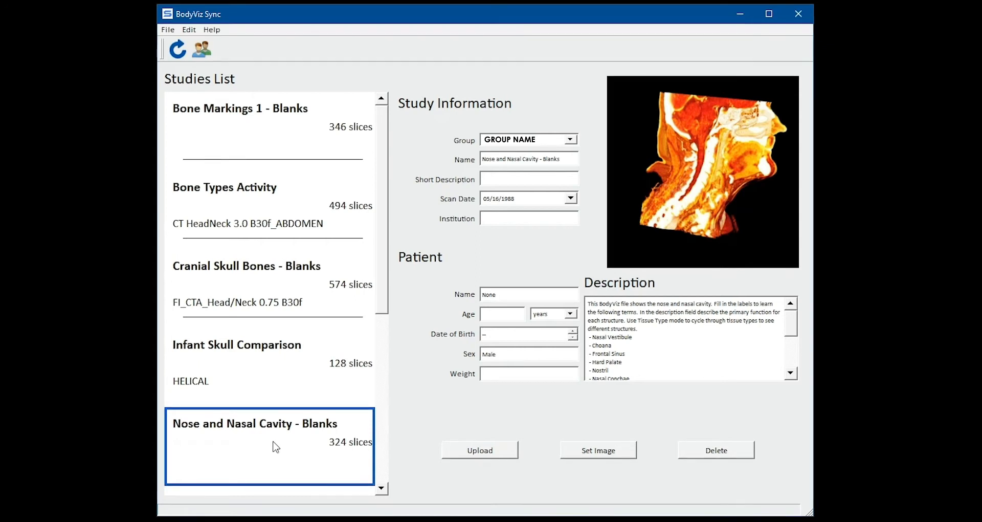
Step: Look through the File, Edit and Help menus, ending on the File menu
click(168, 31)
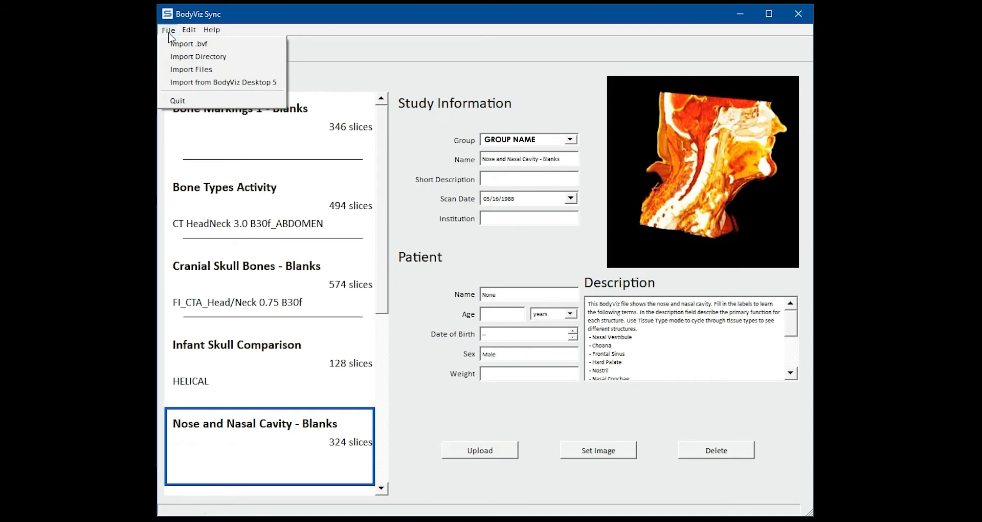
click(190, 31)
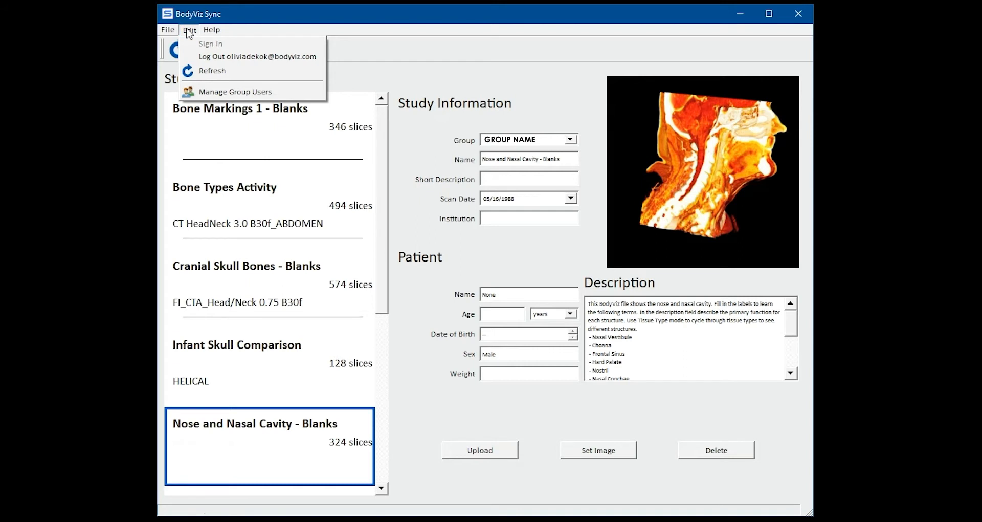
click(212, 30)
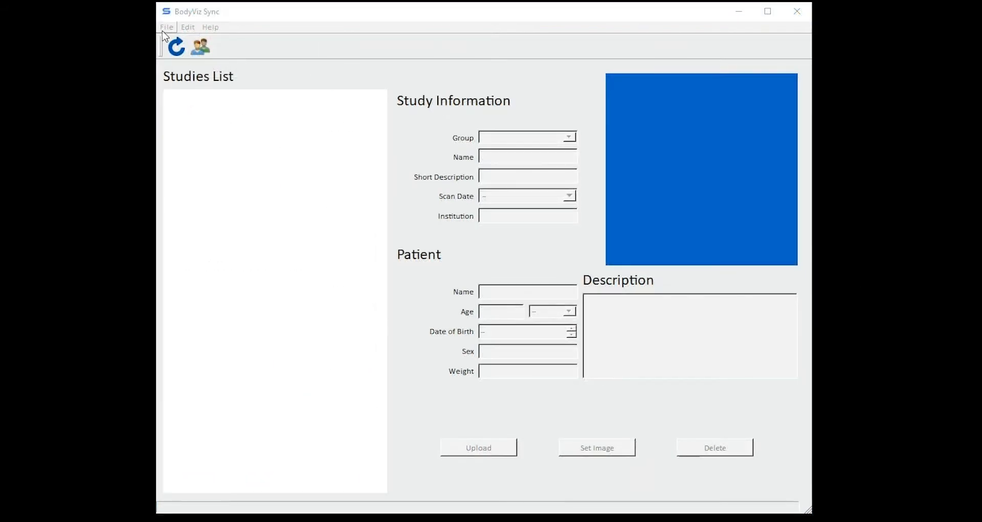
click(164, 28)
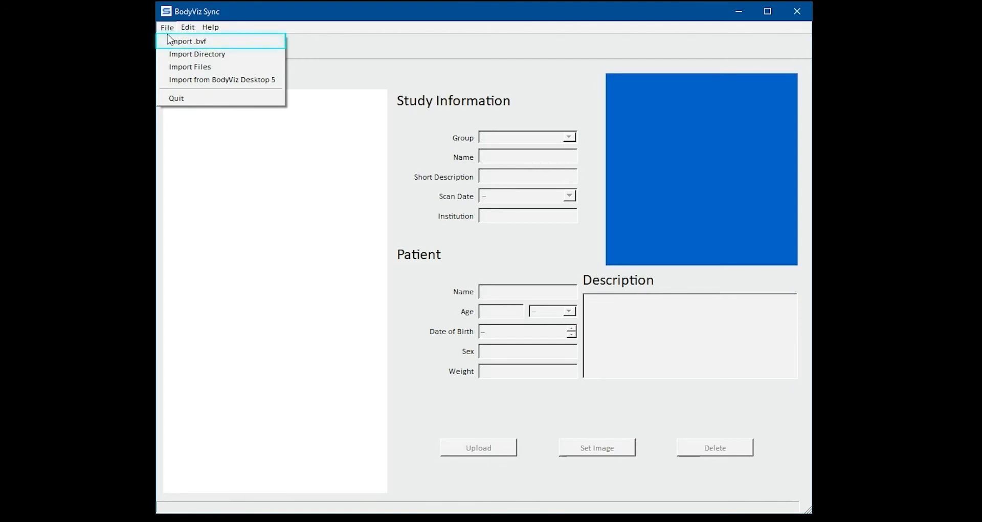
Step: Import the Overview of the Digestive System .bvf from ALM BVFs > Active Learning Modules > Digestive System
click(176, 42)
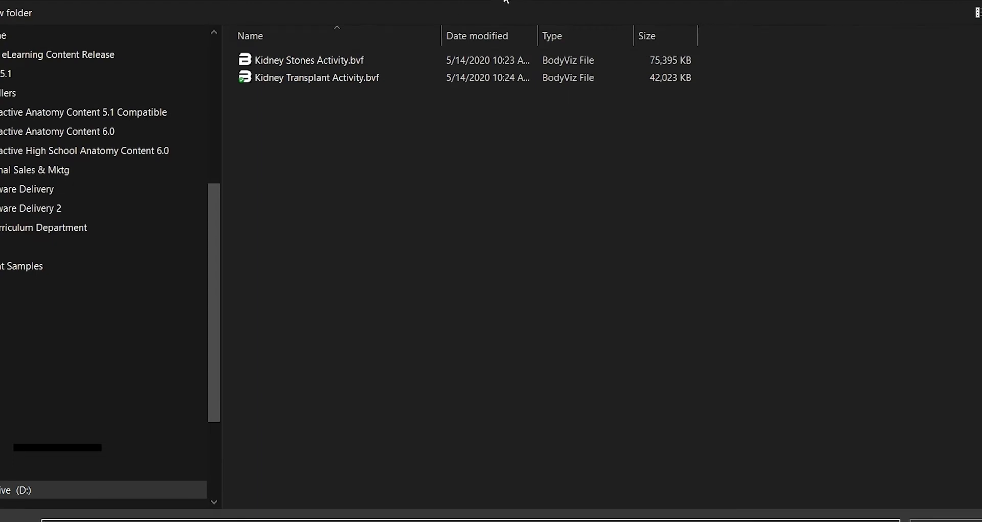
click(401, 0)
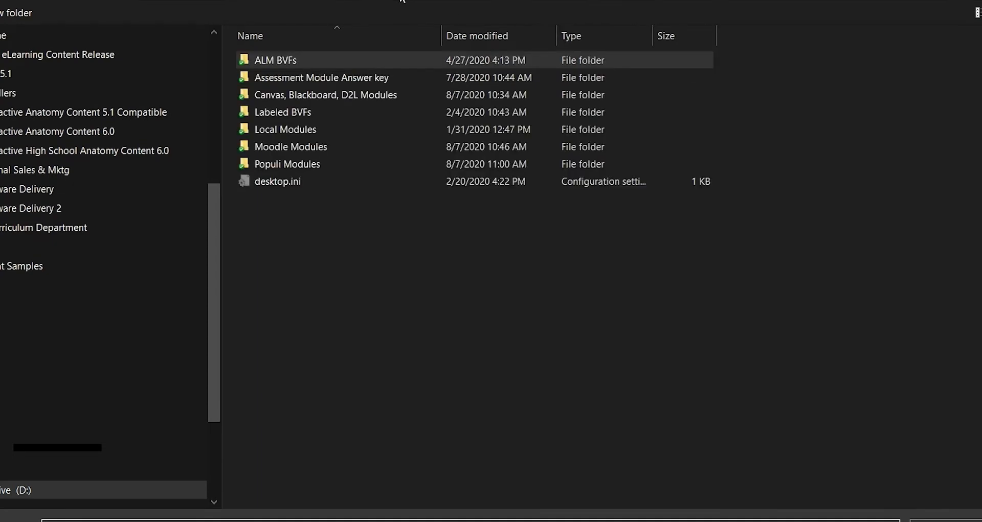
double_click(324, 63)
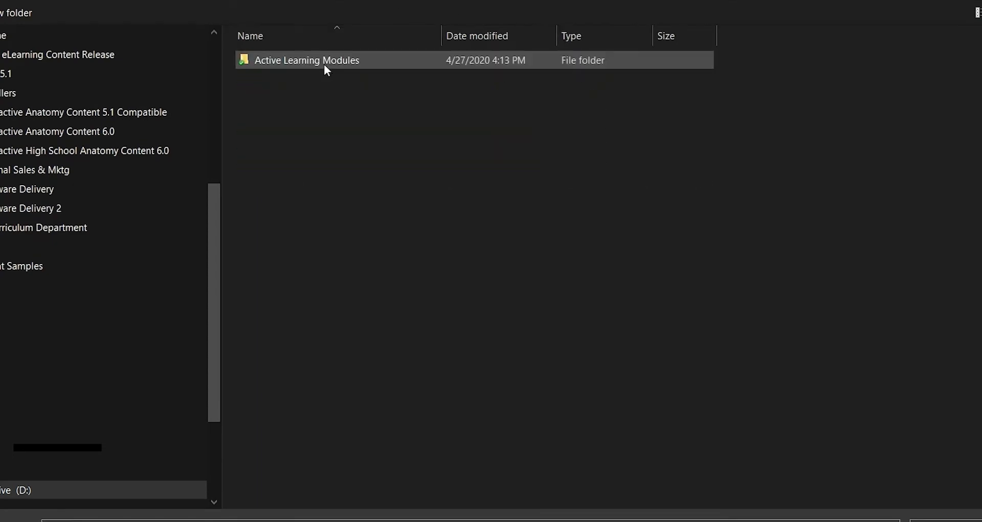
double_click(324, 64)
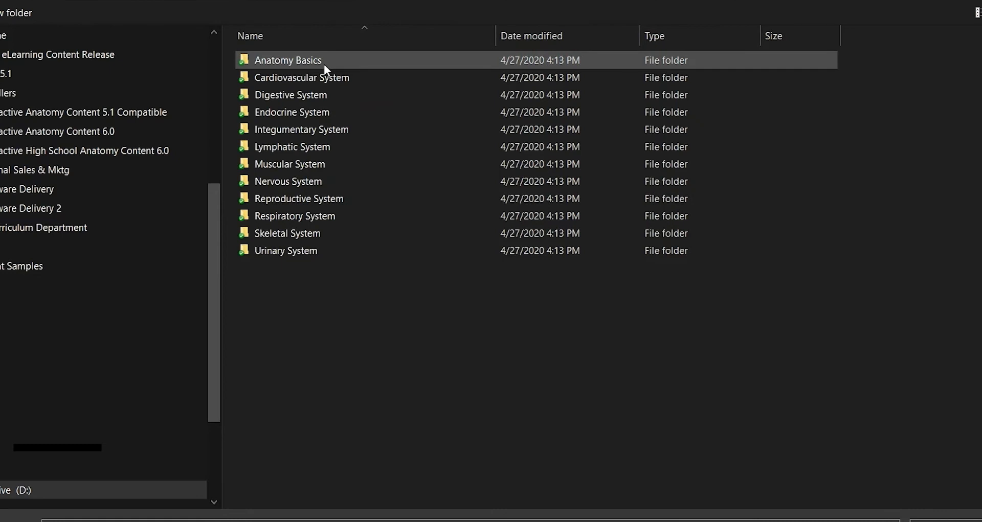
double_click(326, 96)
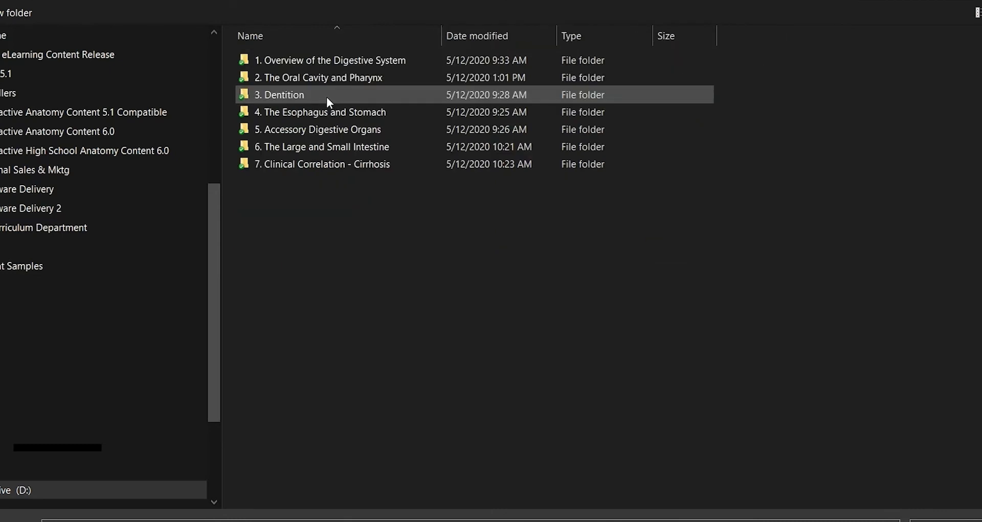
double_click(341, 60)
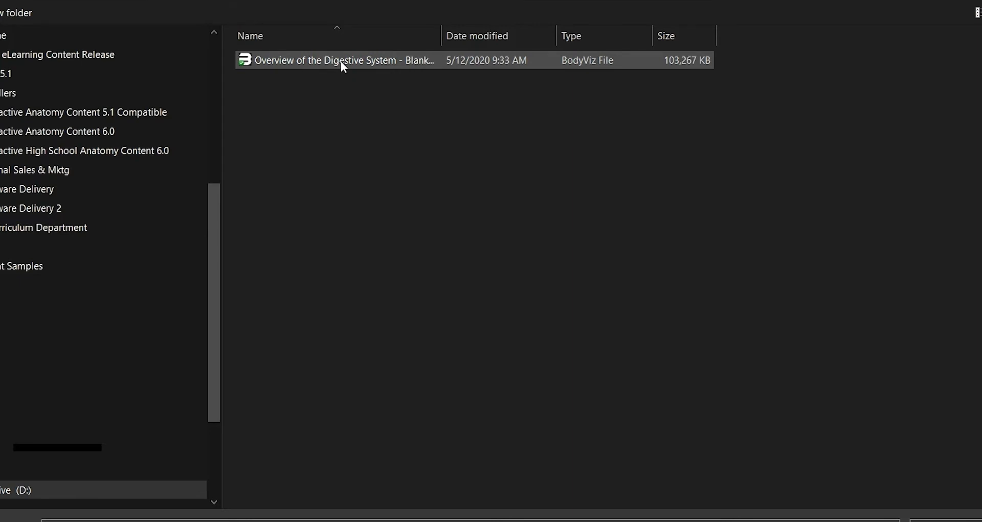
double_click(340, 61)
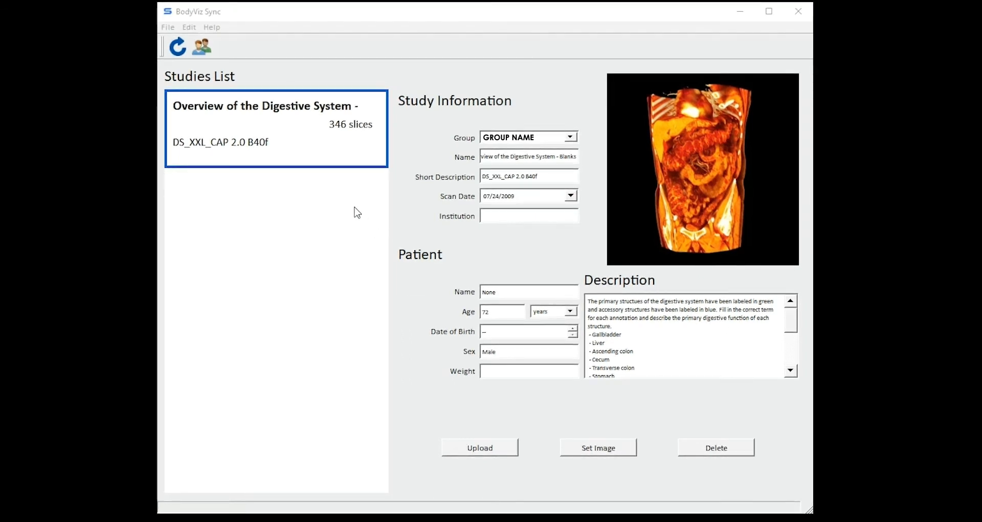
Step: Open the Group Management dialog from the Manage Group Users toolbar icon
click(203, 48)
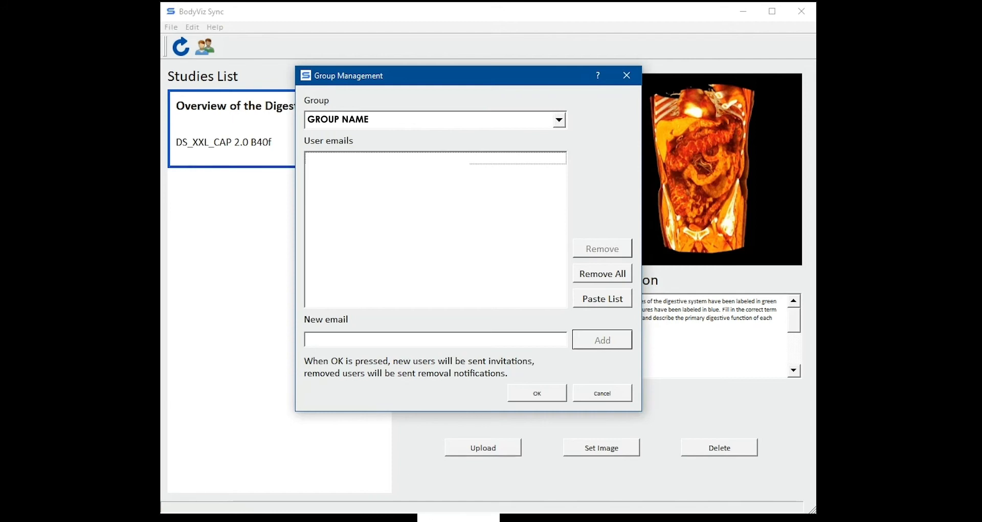
click(559, 120)
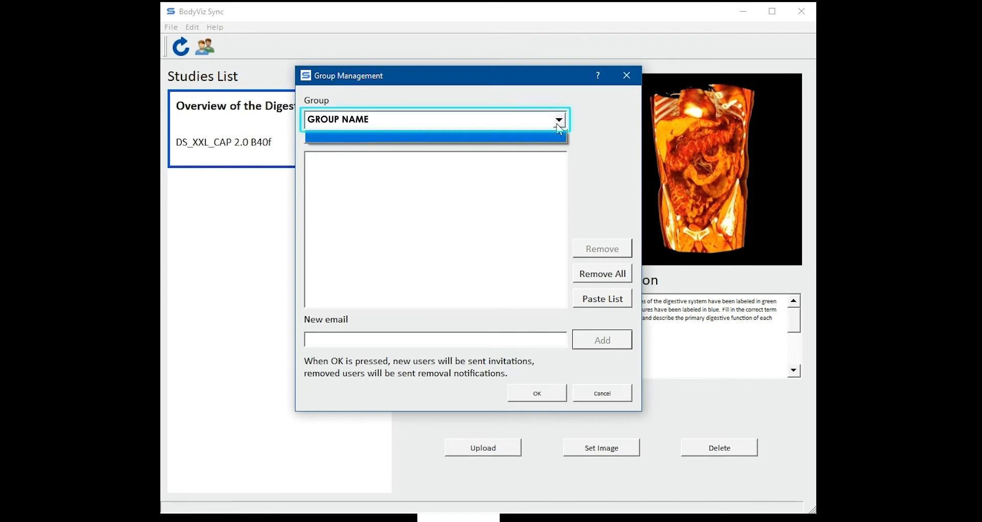
click(560, 122)
click(560, 123)
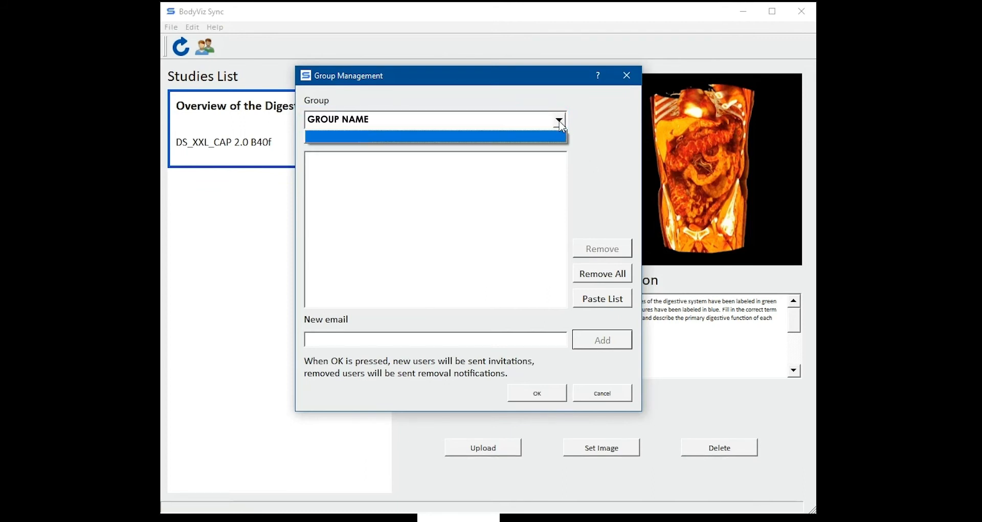
click(560, 123)
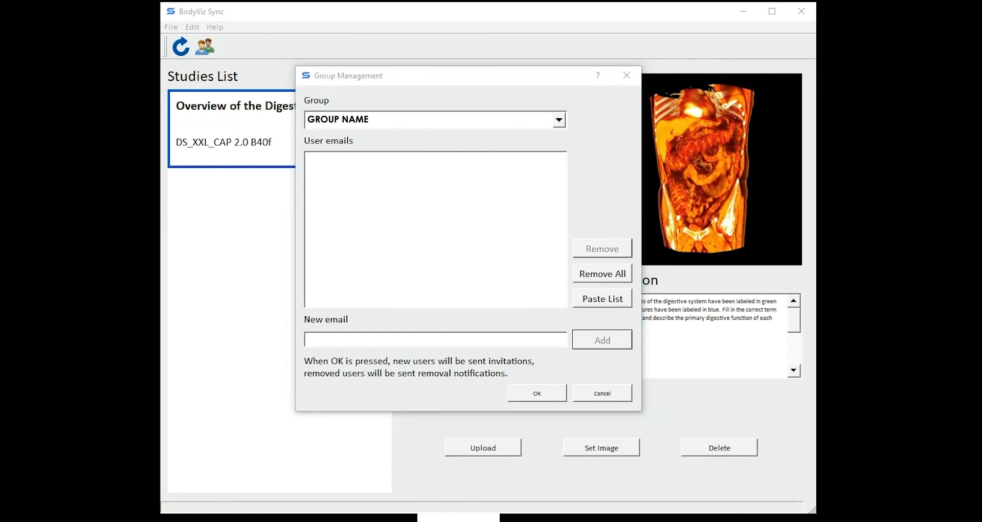
click(568, 214)
click(435, 346)
text(stud)
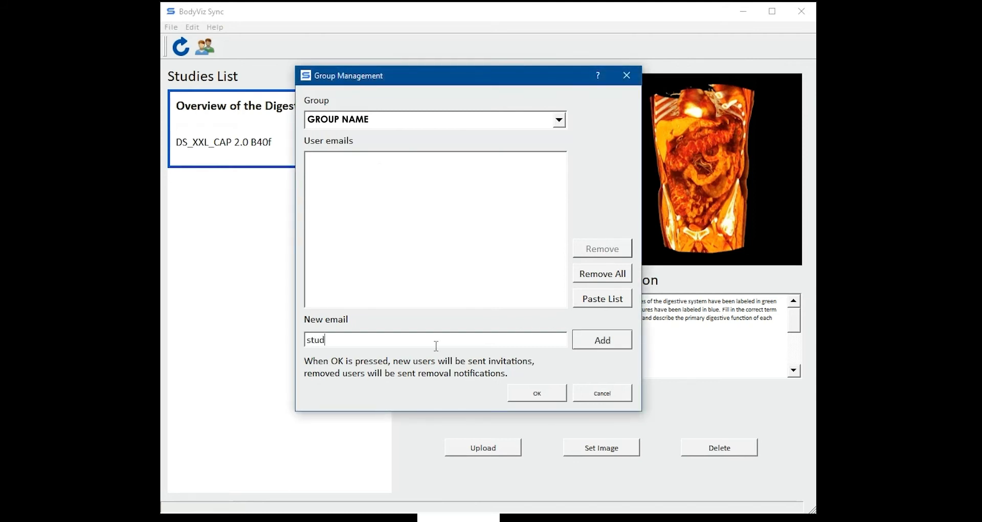
text(ent@gmail.com)
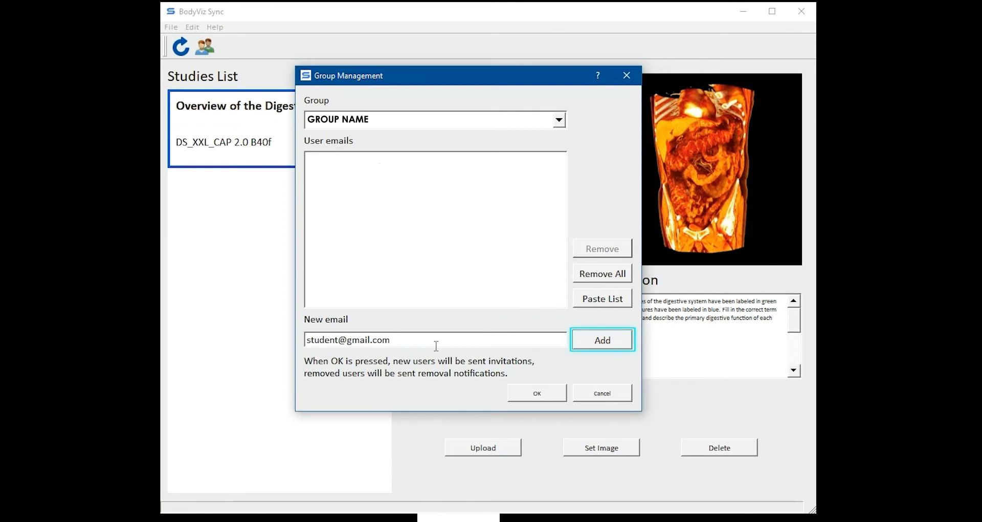
click(596, 349)
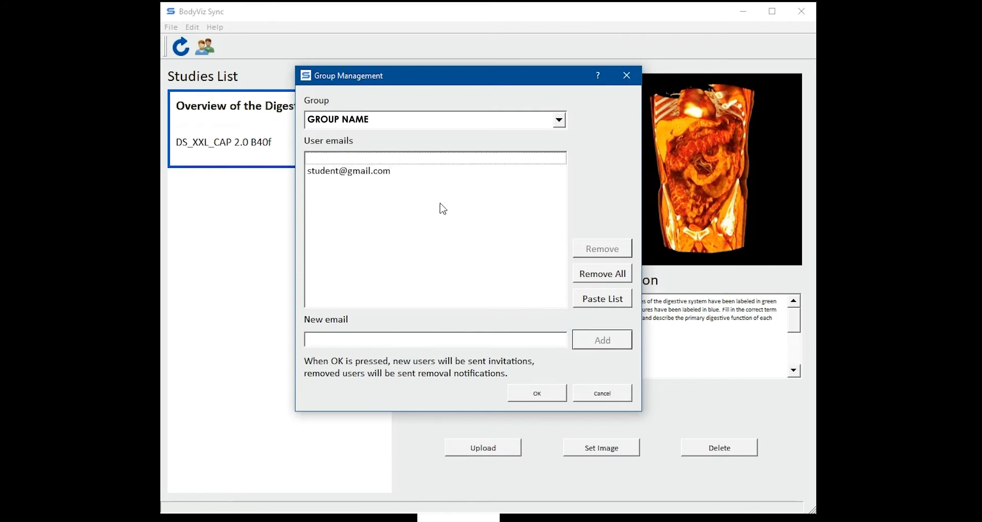
click(389, 177)
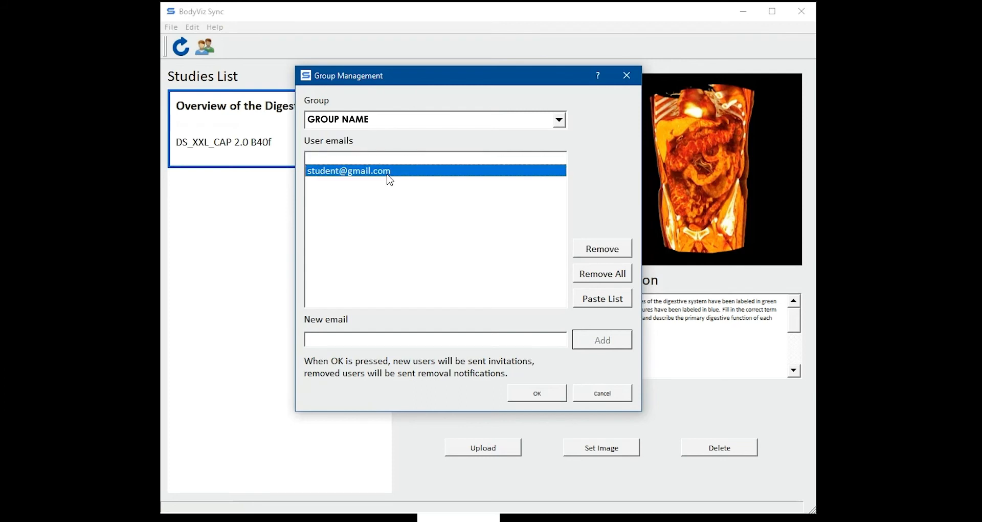
click(602, 255)
click(372, 337)
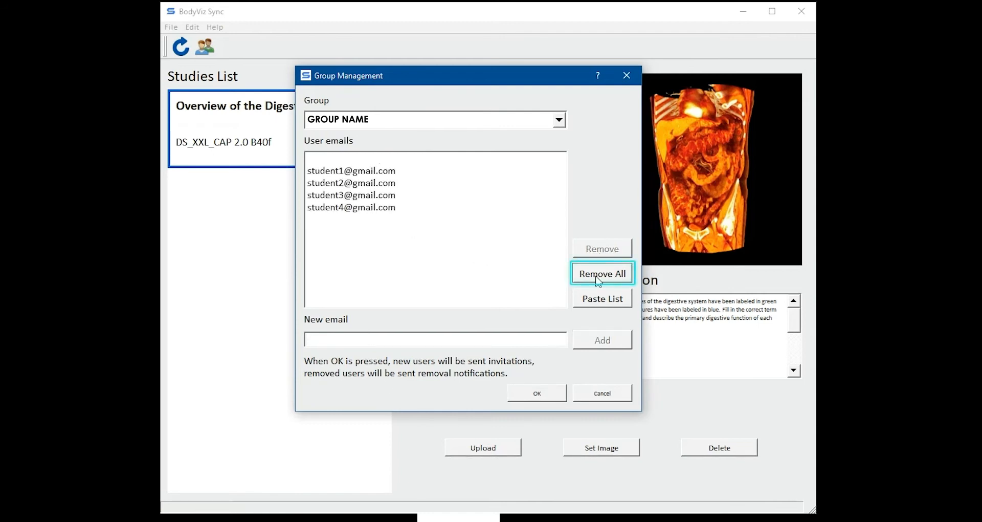
click(598, 276)
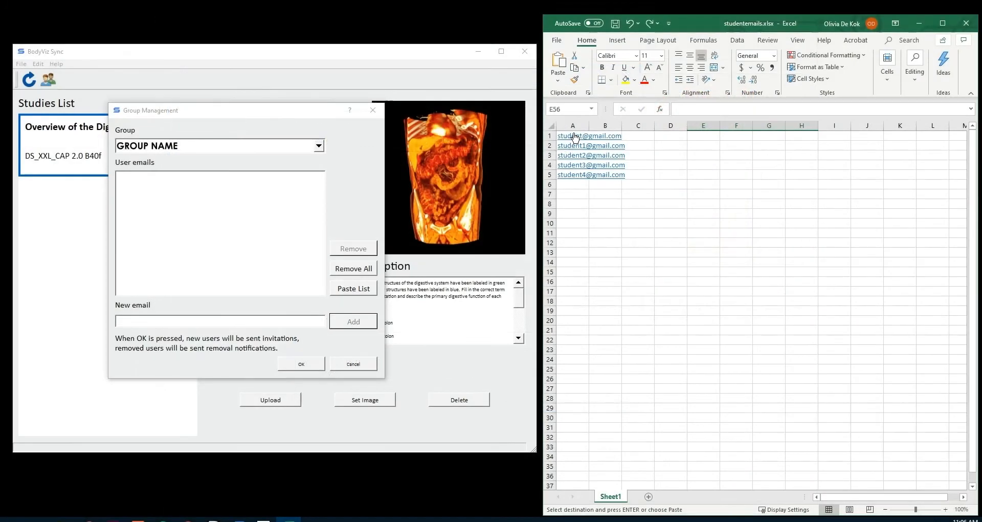
Step: Paste the five student e-mails from Excel A1:A5 into the group list and save the changes
drag(575, 137, 612, 179)
right_click(611, 179)
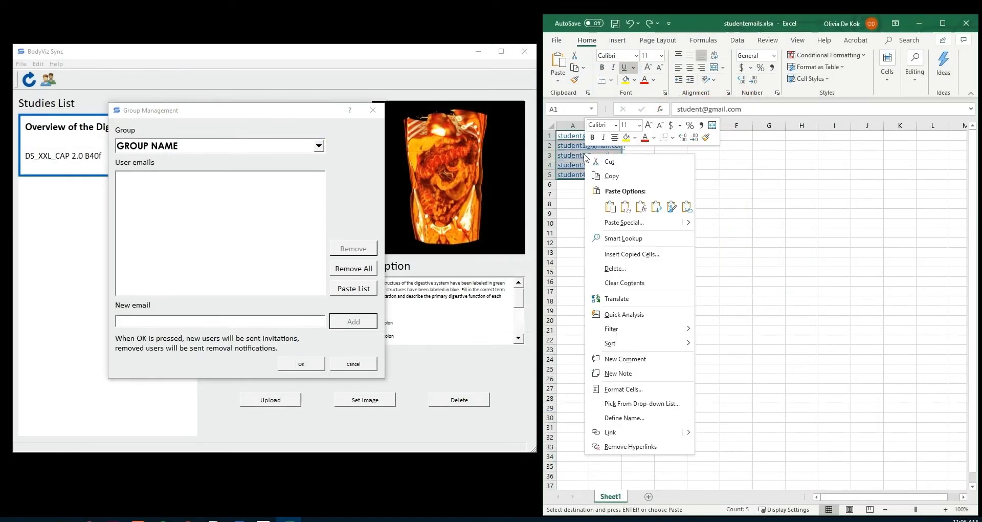
key(Escape)
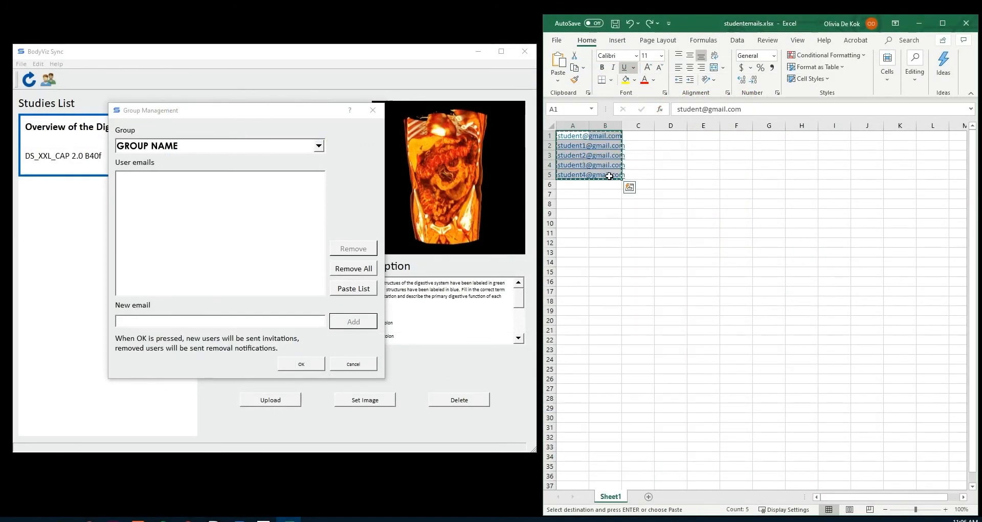
click(356, 289)
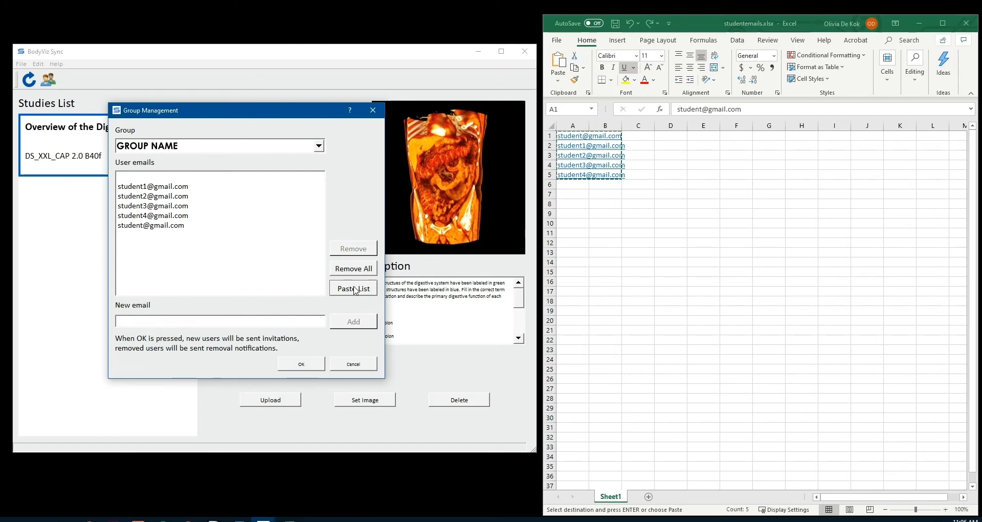
click(315, 367)
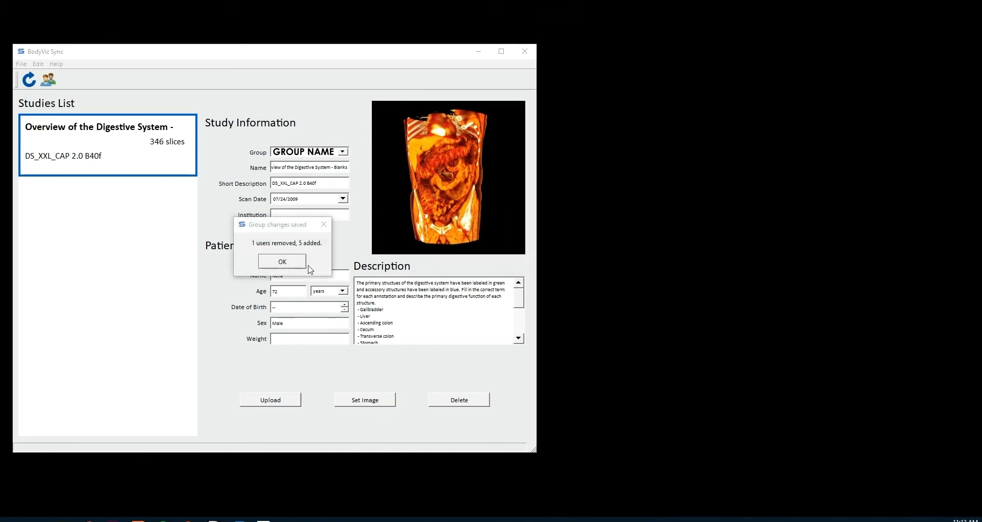
click(298, 262)
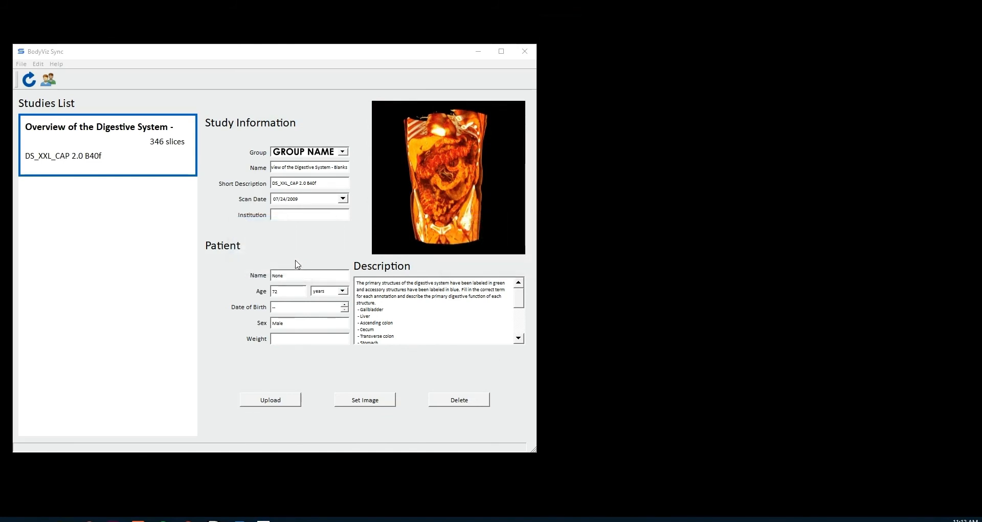
drag(444, 58, 654, 68)
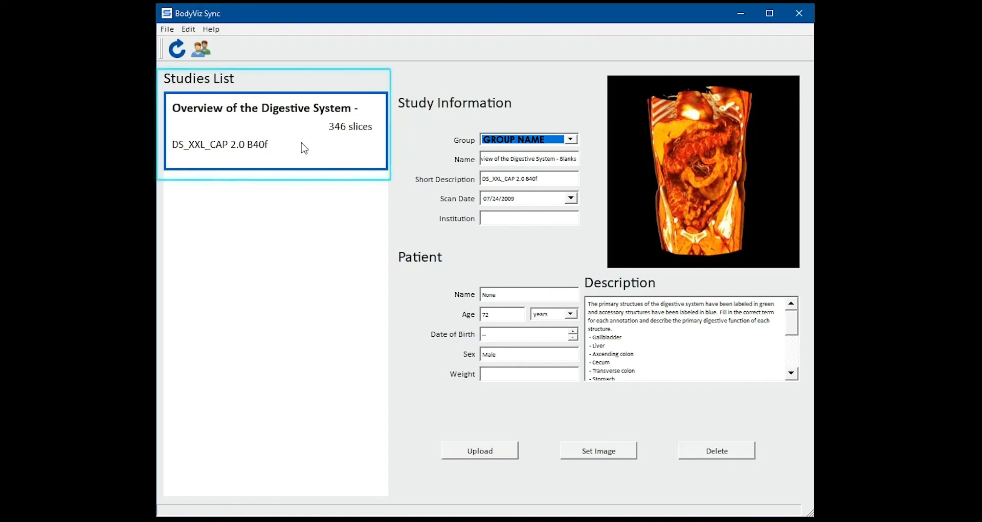
Step: Keep the group set to GROUP NAME and upload the Overview of the Digestive System study
click(302, 143)
click(576, 143)
click(578, 145)
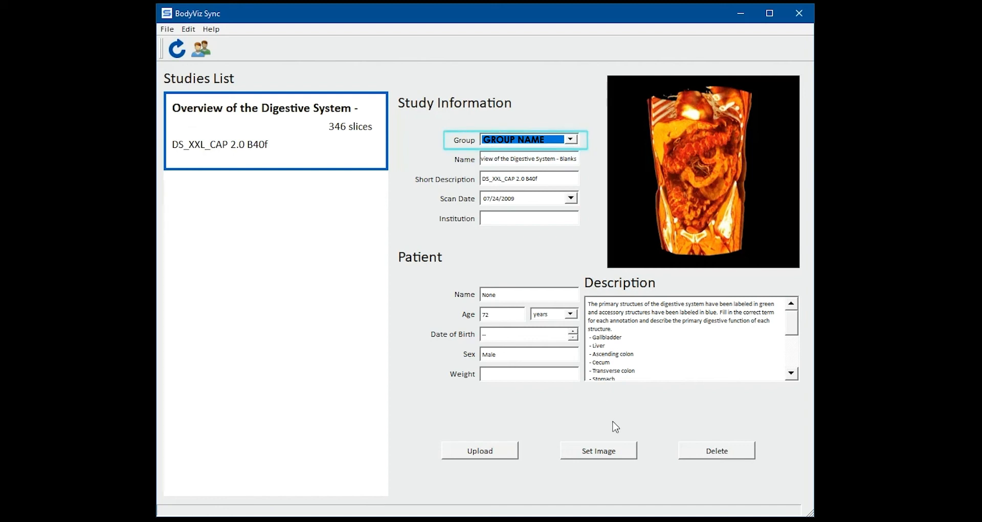
click(570, 141)
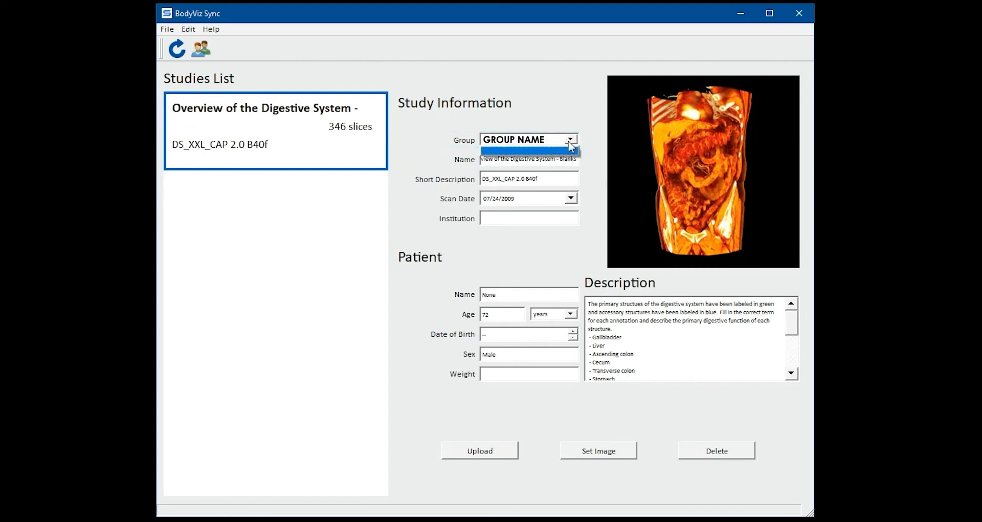
click(569, 143)
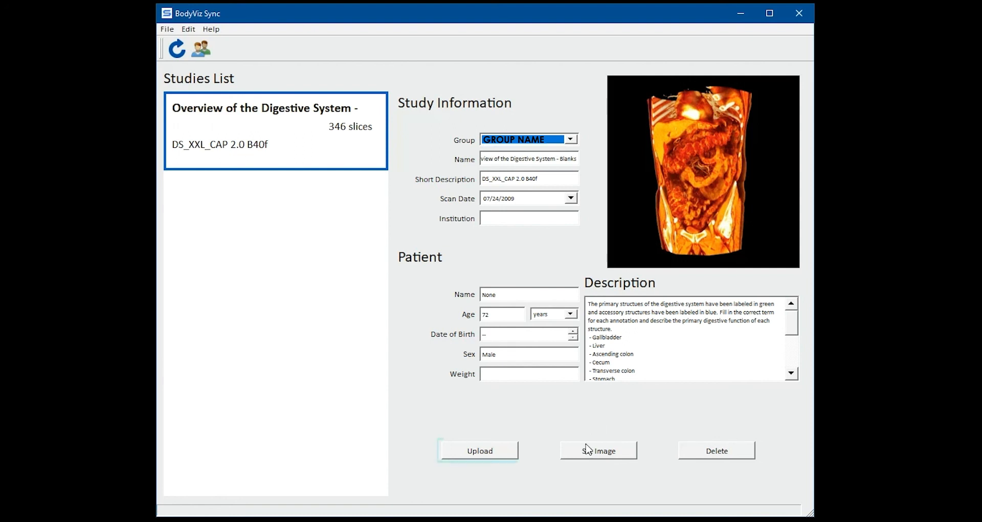
click(509, 453)
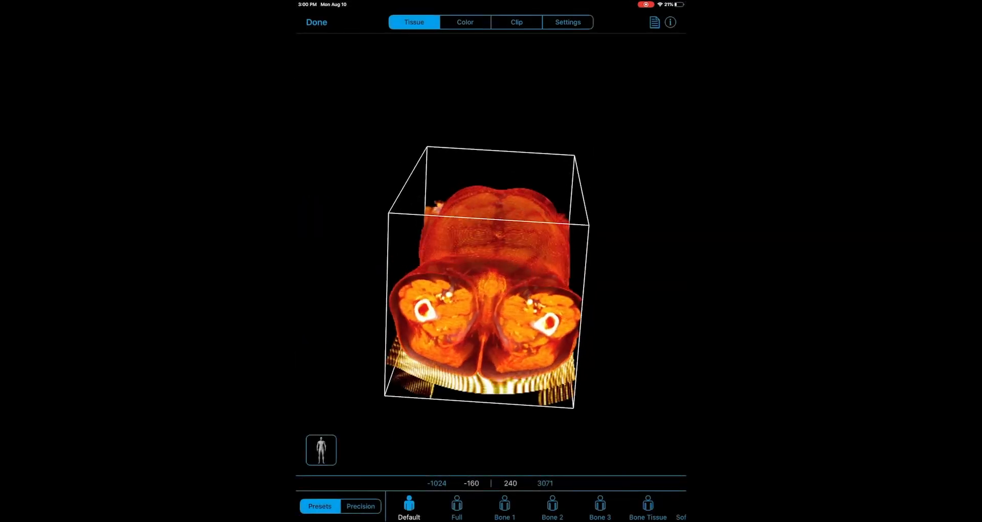
Step: Rotate the torso volume on the iPad to inspect it and show its display settings
drag(491, 220, 506, 381)
drag(516, 261, 422, 286)
click(567, 22)
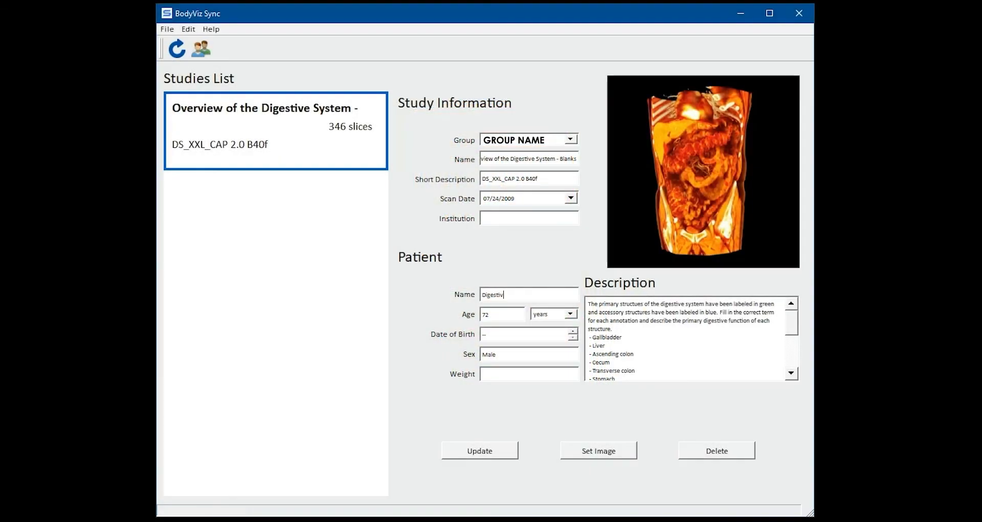
Step: Add a new first description line: 'Hi Class! Today I would like you to complete this activity...'
text(e Study)
click(590, 303)
key(Return)
key(Return)
key(Up)
key(Up)
text(Hi Class! Today I would li)
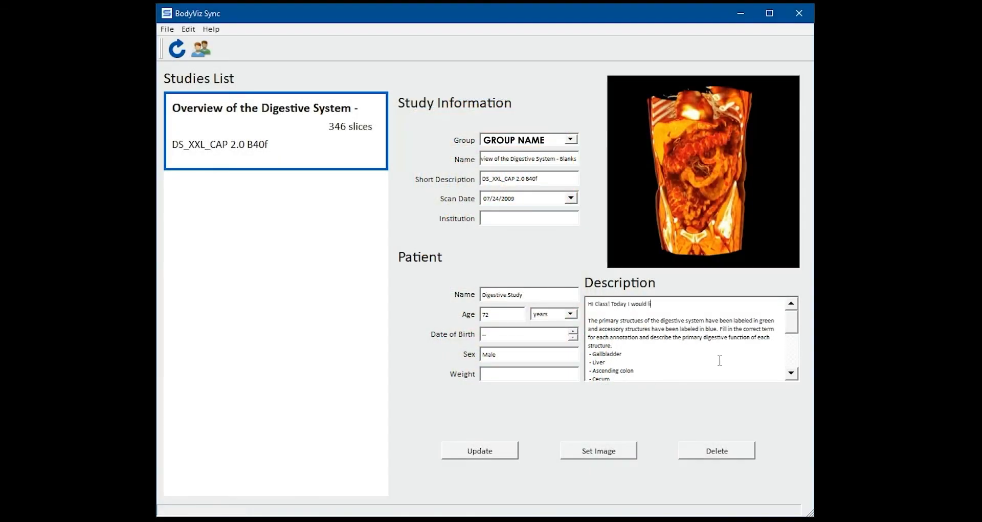
text(ke you to complete this activity. Please find a partner and go through the activity together to identify the anatomy listed below:)
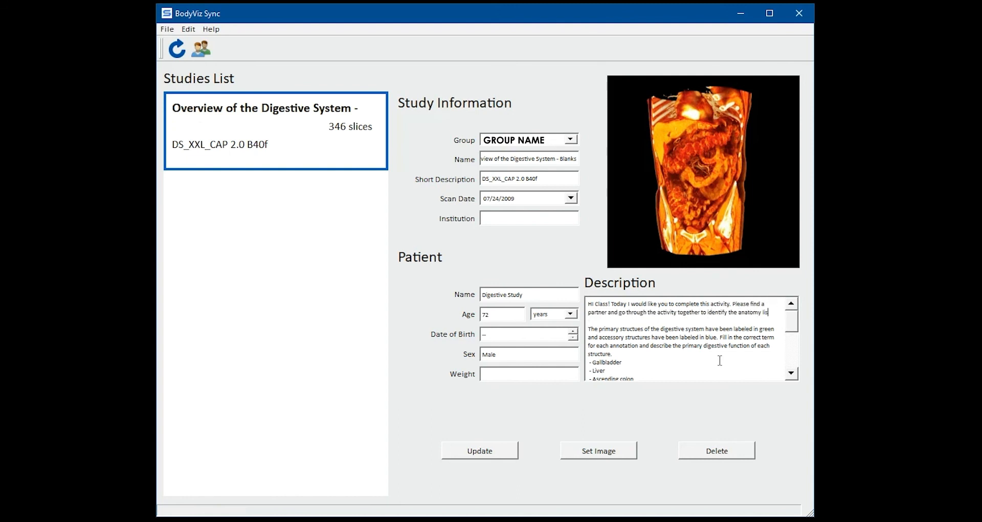
Step: Push the description with the new class greeting to the uploaded Digestive System study
click(481, 451)
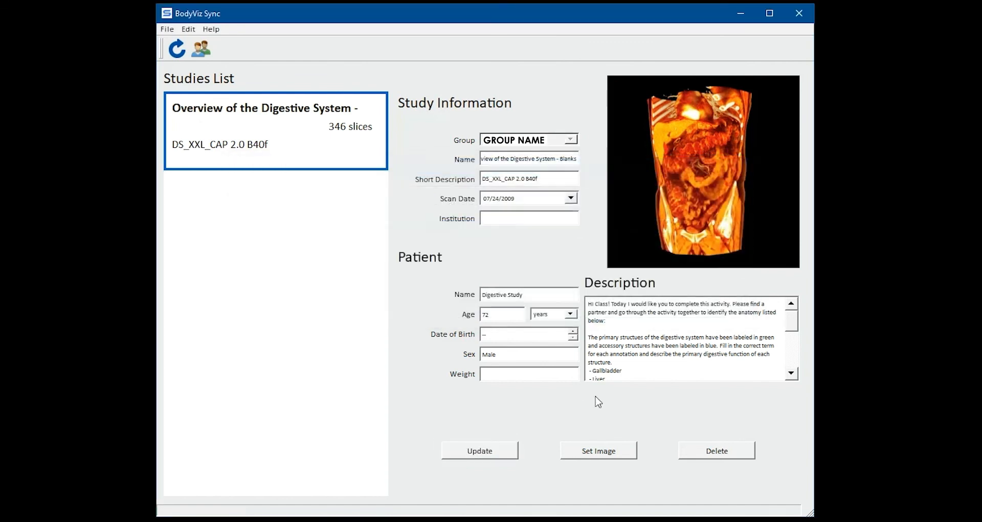